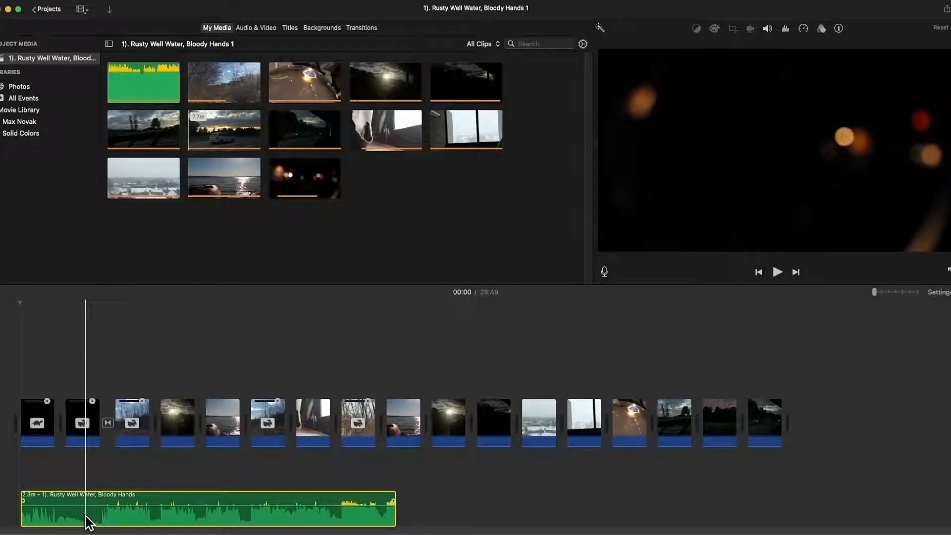
Try attaching the song to the first video clip and the lake clip, and return it to the background music track.
left_click_drag(81, 521, 69, 481)
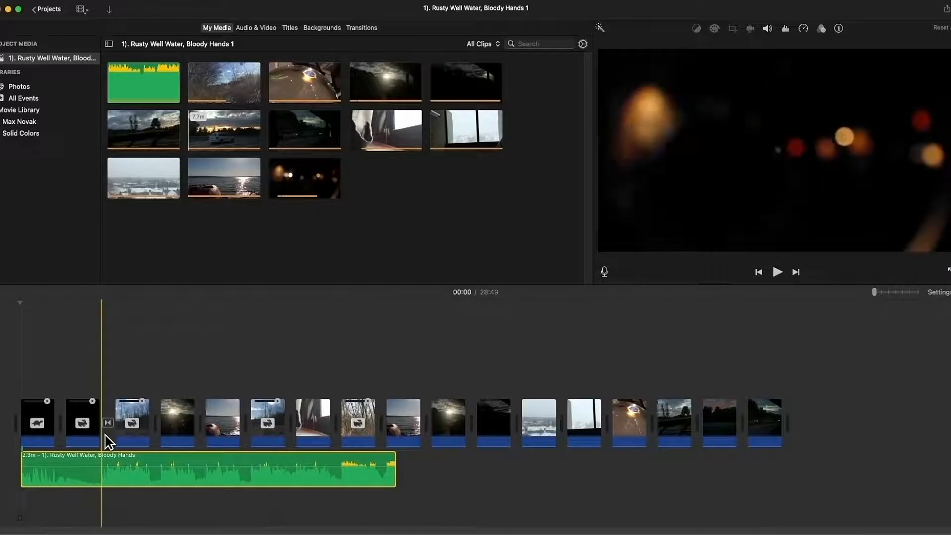
left_click_drag(72, 490, 253, 487)
mouse_move(226, 425)
left_mouse_down()
mouse_move(266, 418)
mouse_move(206, 420)
mouse_move(226, 425)
left_mouse_up()
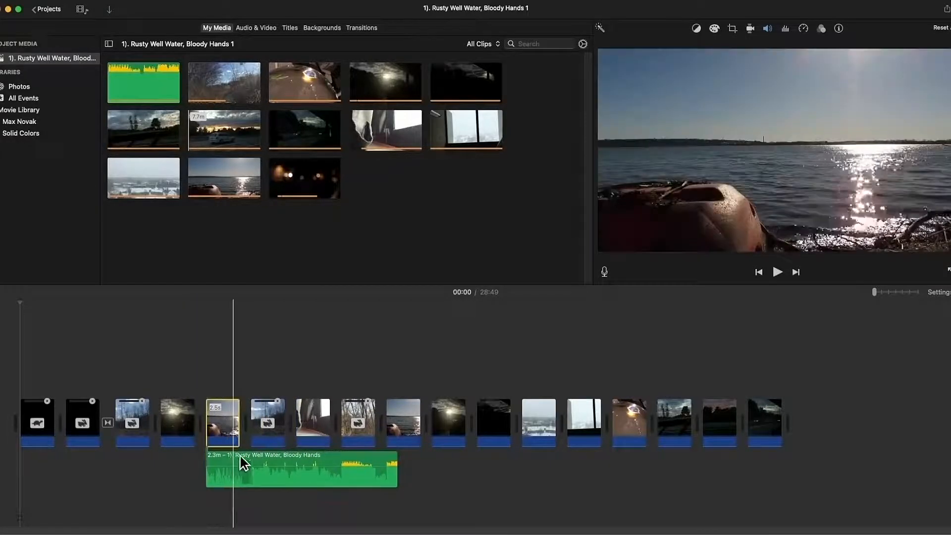
left_click_drag(236, 484, 48, 524)
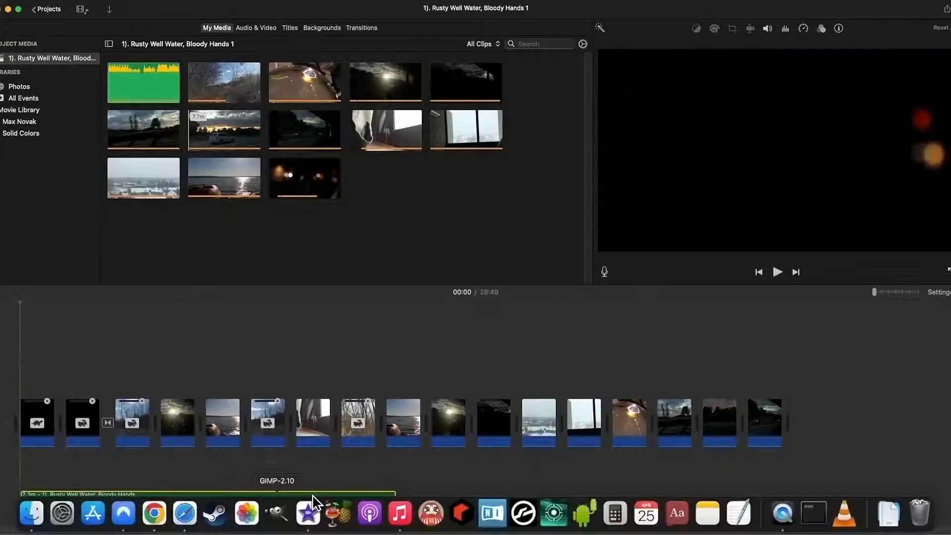
left_click_drag(395, 524, 533, 523)
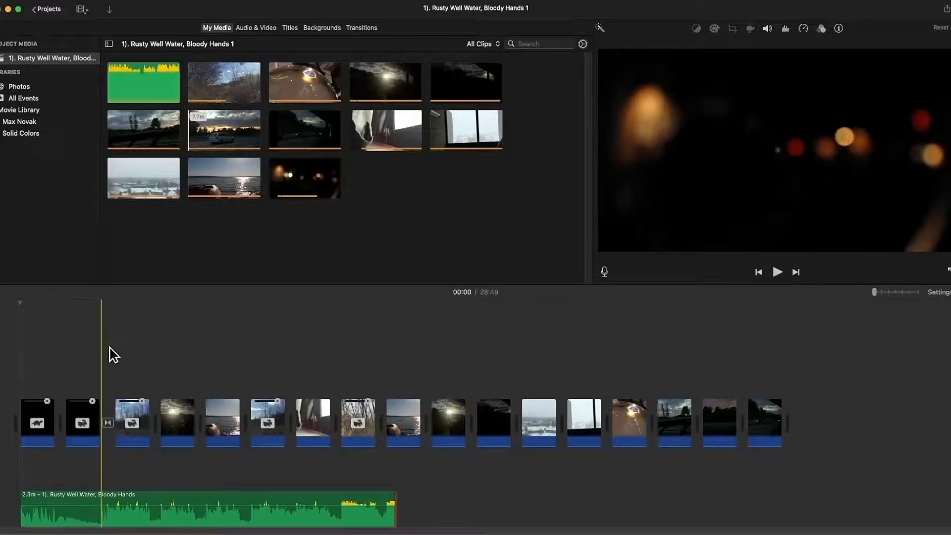
Stack the headlight clip above the start of the main video track and bring up its overlay mode choices.
left_click_drag(631, 430, 17, 372)
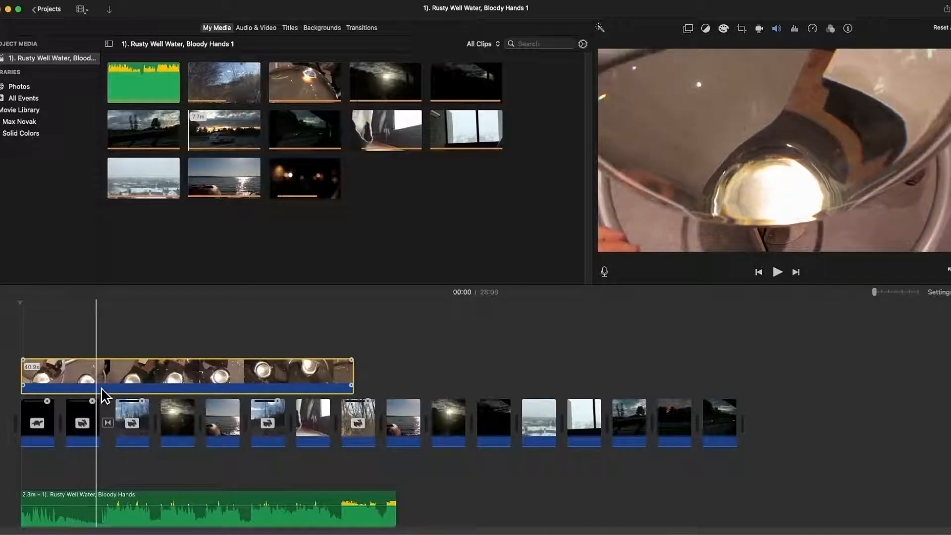
left_click(75, 377)
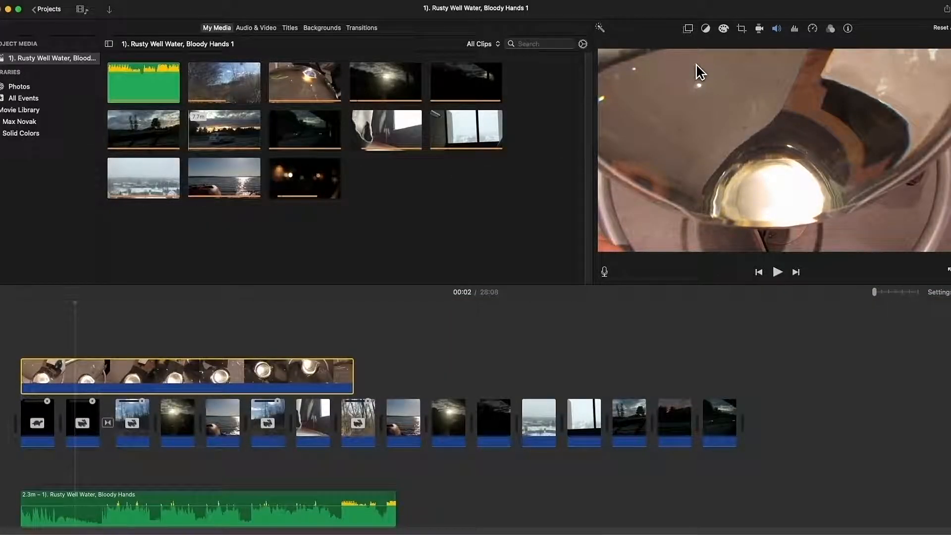
left_click(688, 28)
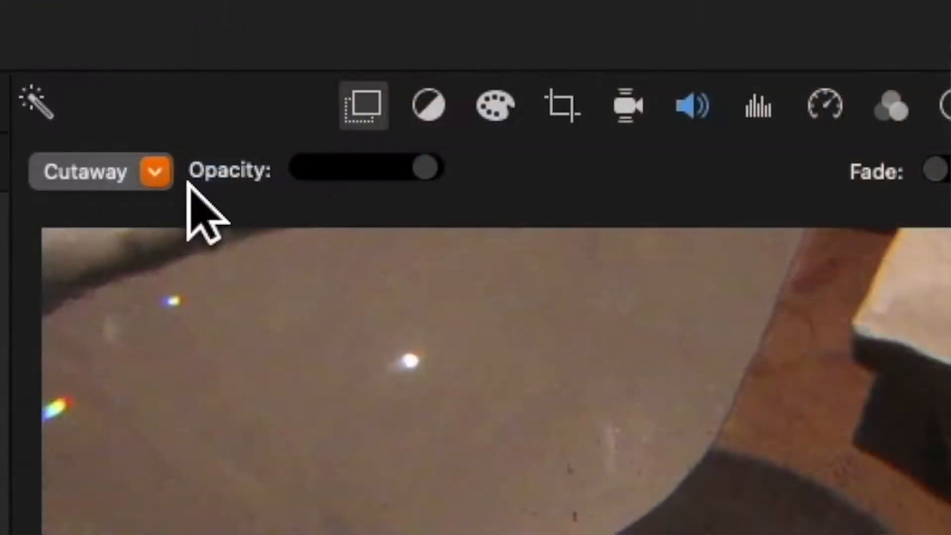
left_click(632, 46)
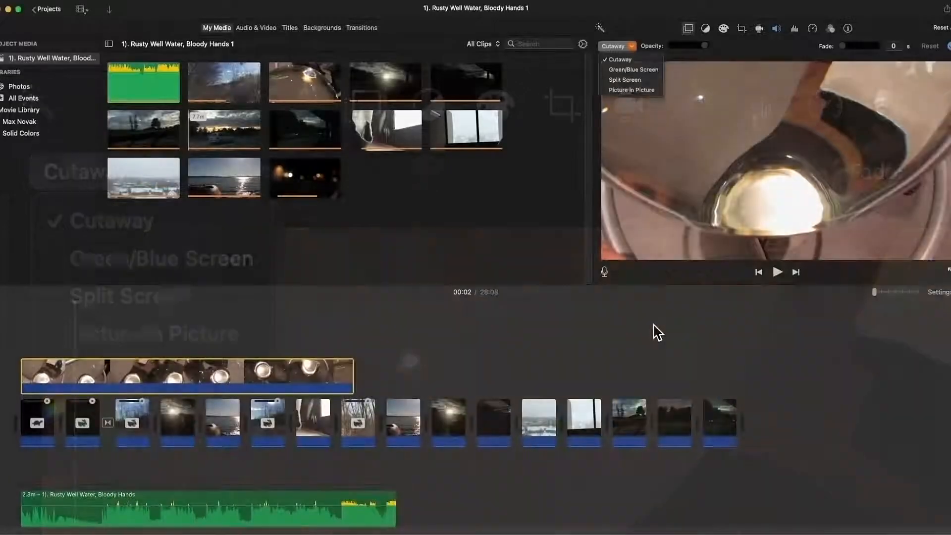
Give the cutaway headlight clip a fade of about 1.97 s and play the opening of the timeline.
left_click(37, 376)
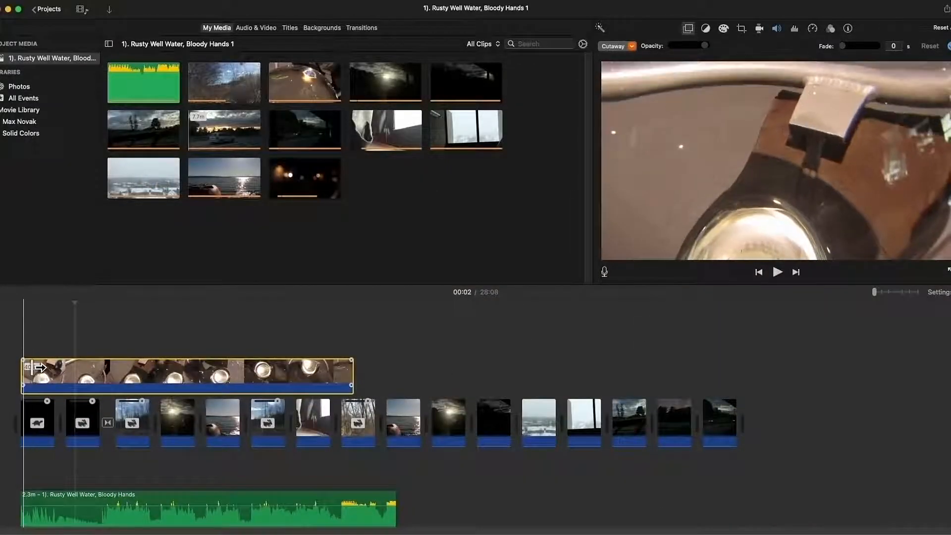
left_click_drag(31, 364, 68, 367)
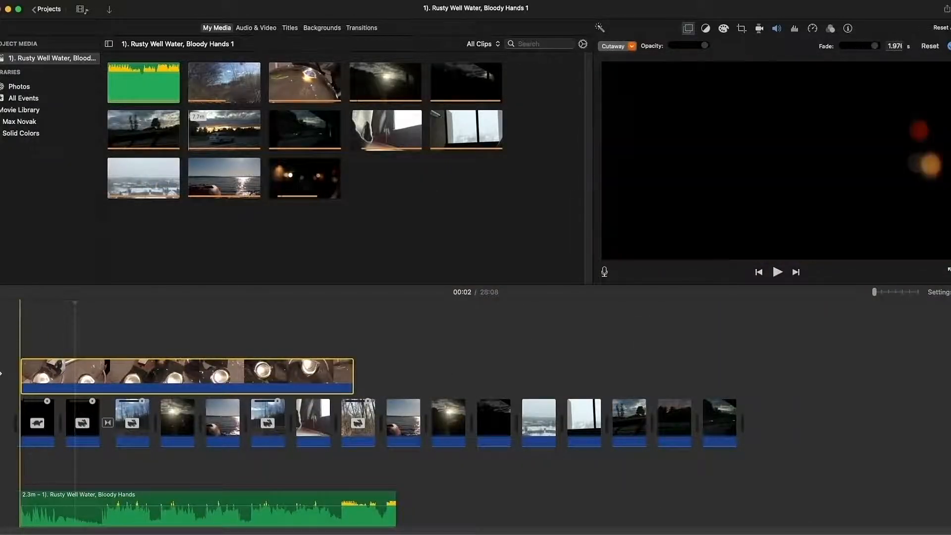
key("space")
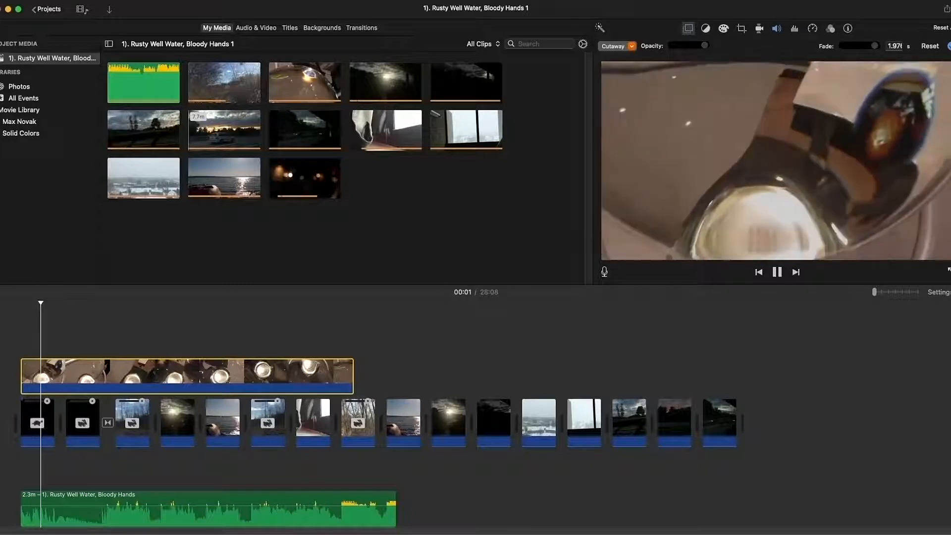
key("space")
Split the headlight overlay near 1 s, separate its second part, play the gap and undo these changes.
right_click(47, 375)
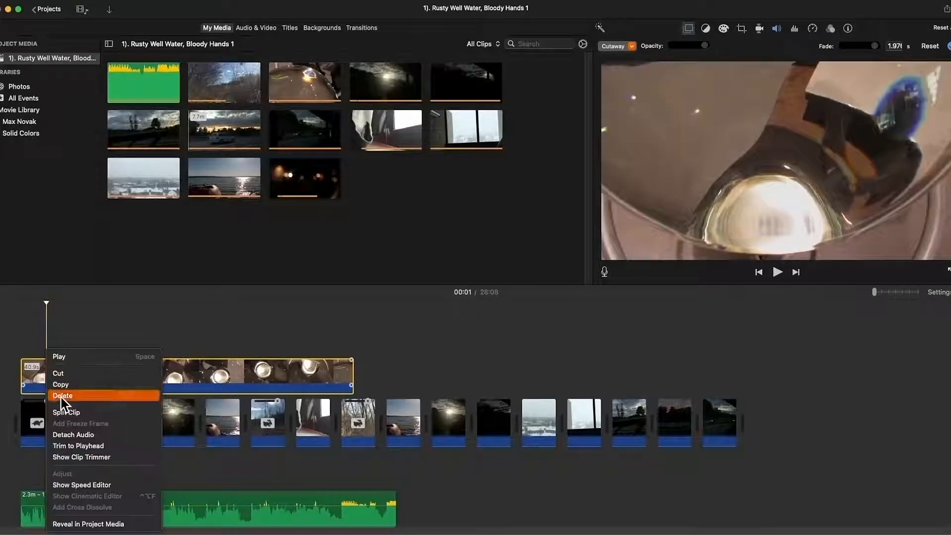
left_click(65, 413)
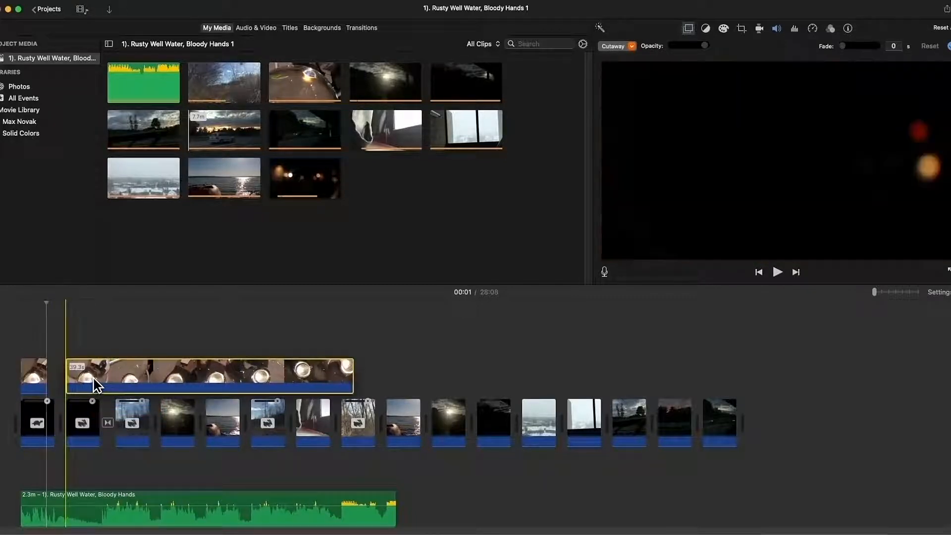
key("space")
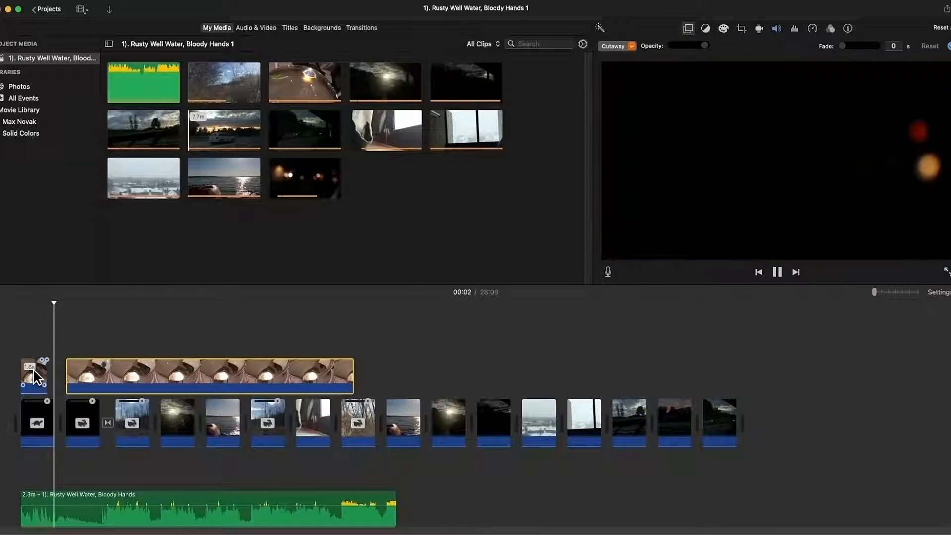
key("super+z")
Set the overlay to Green/Blue Screen, crop its lower-left corner to the middle of the bottom edge, and restore the full frame.
left_click(632, 46)
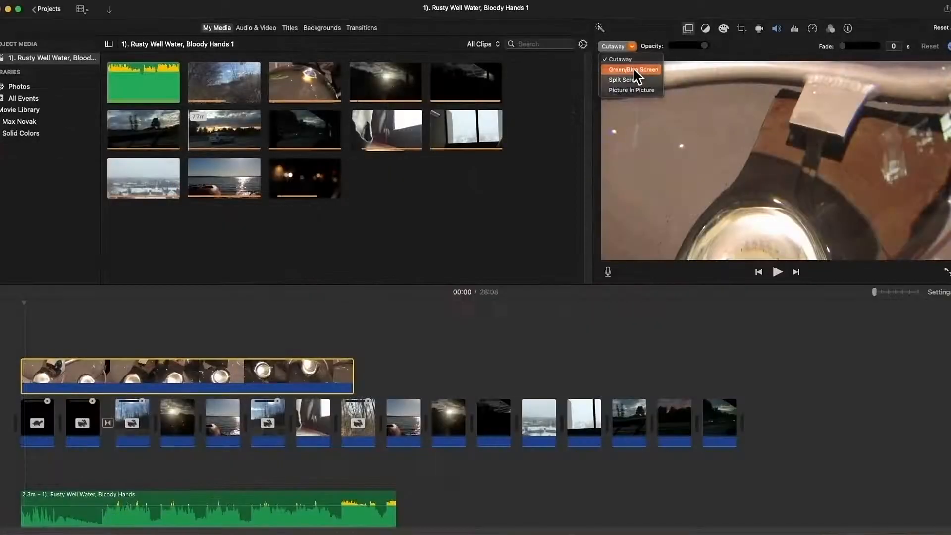
left_click(635, 69)
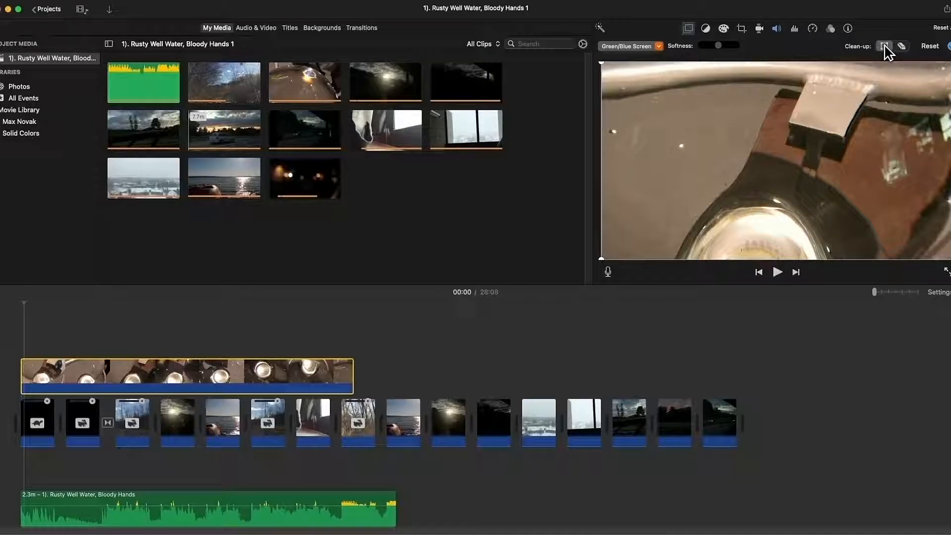
left_click_drag(603, 262, 805, 272)
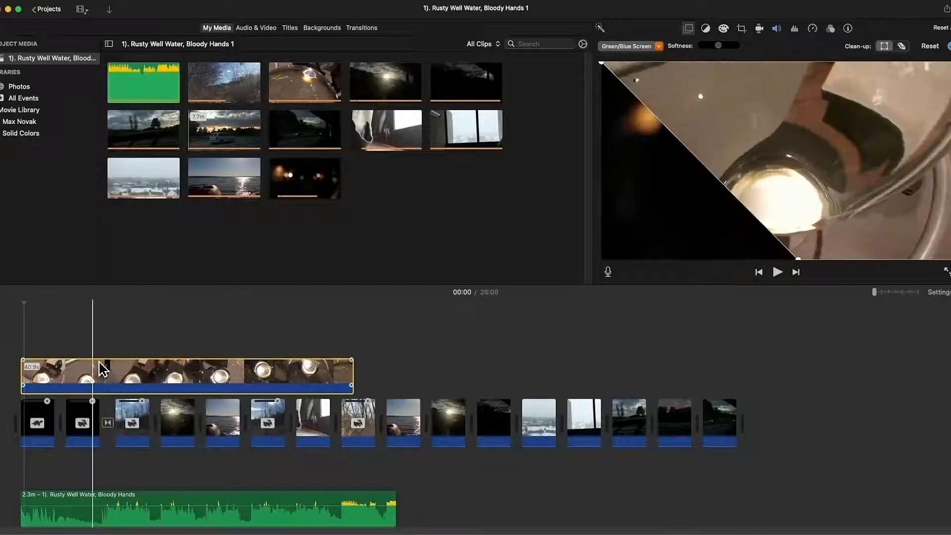
left_click(142, 364)
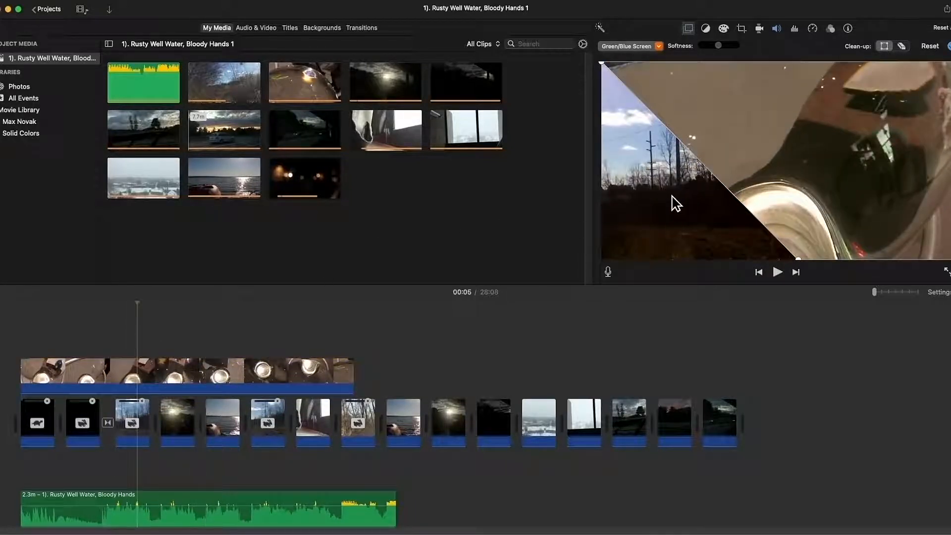
left_click_drag(607, 64, 560, 31)
left_click_drag(803, 262, 615, 283)
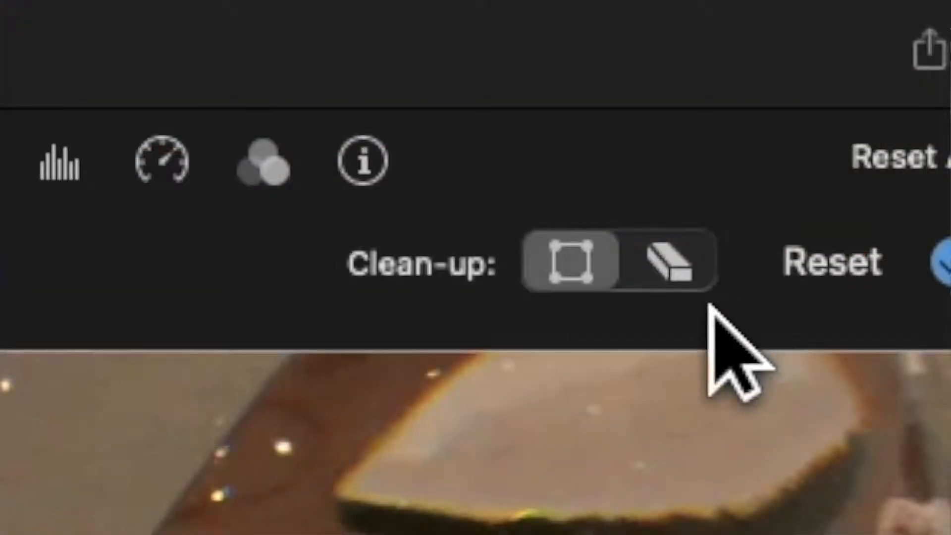
Remove areas of the overlay picture around the headlight with the clean-up eraser.
left_click(907, 50)
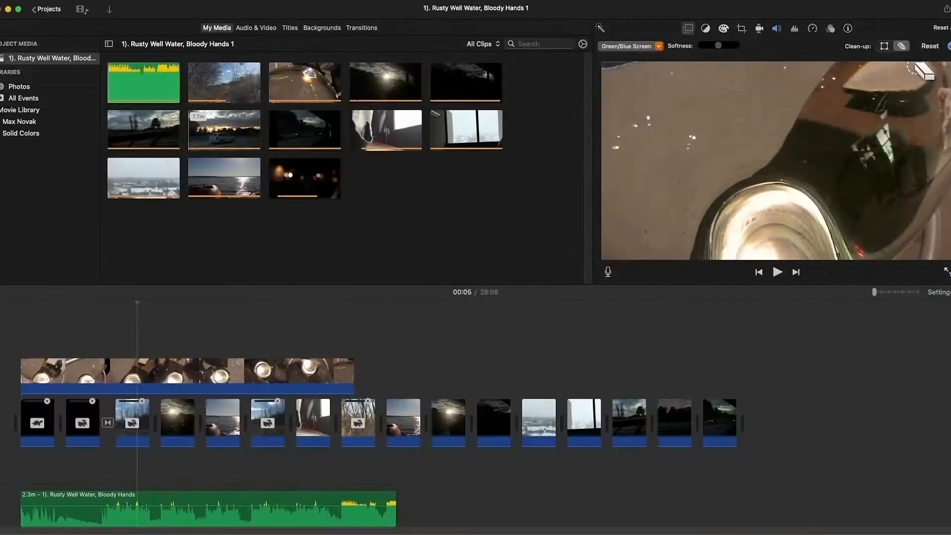
left_click(779, 198)
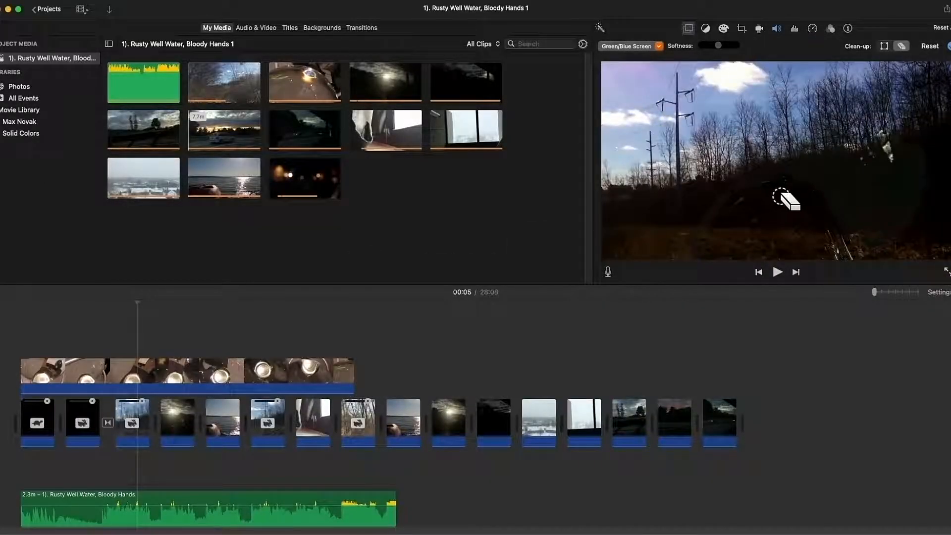
left_click_drag(780, 196, 788, 201)
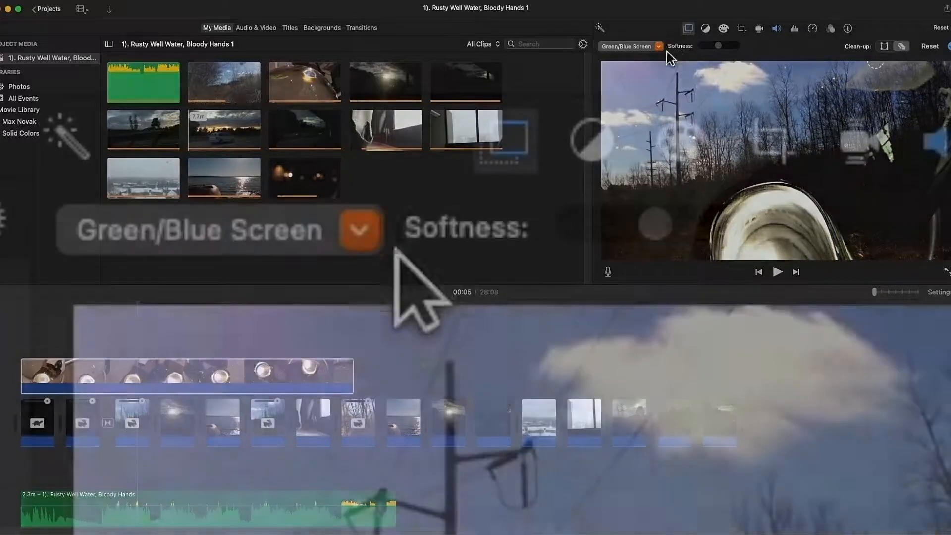
Try the Split Screen mode on the headlight overlay, and set it to Picture in Picture.
left_click(659, 46)
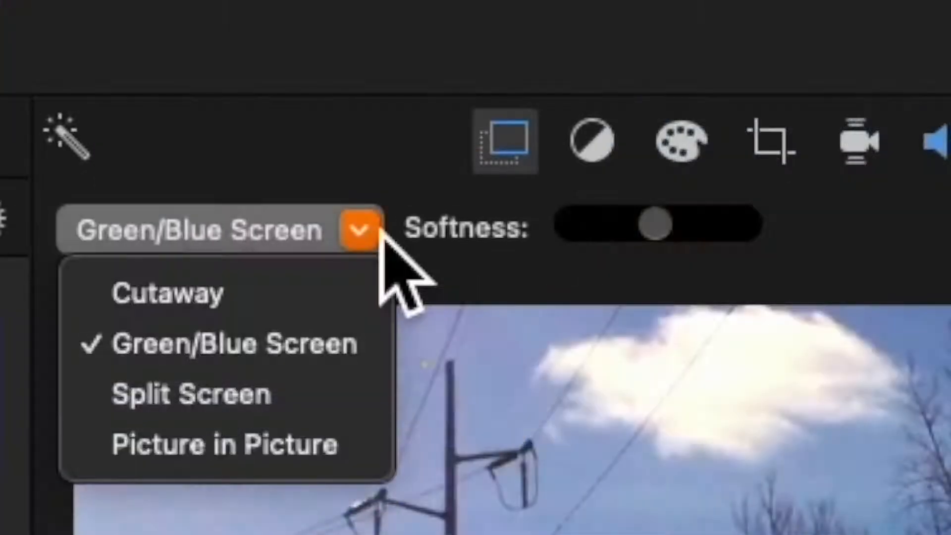
left_click(297, 396)
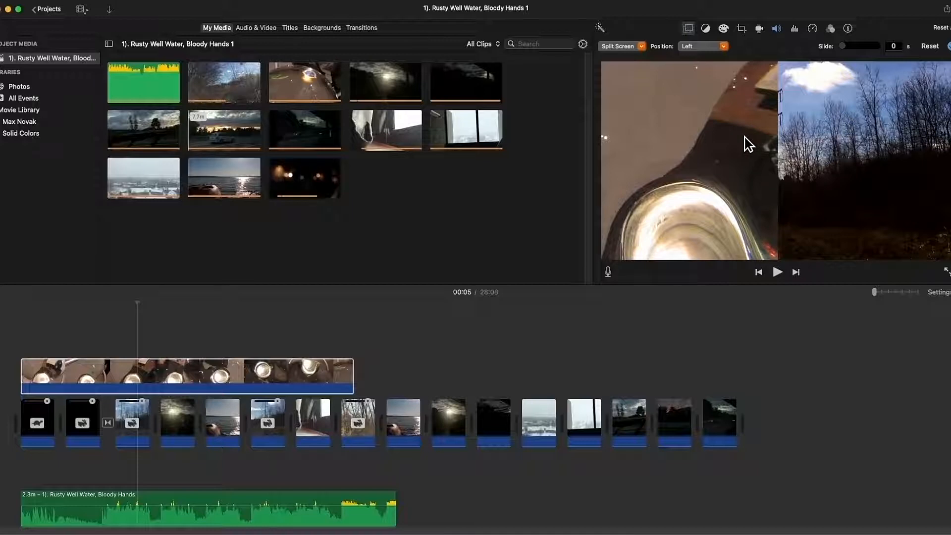
left_click(641, 47)
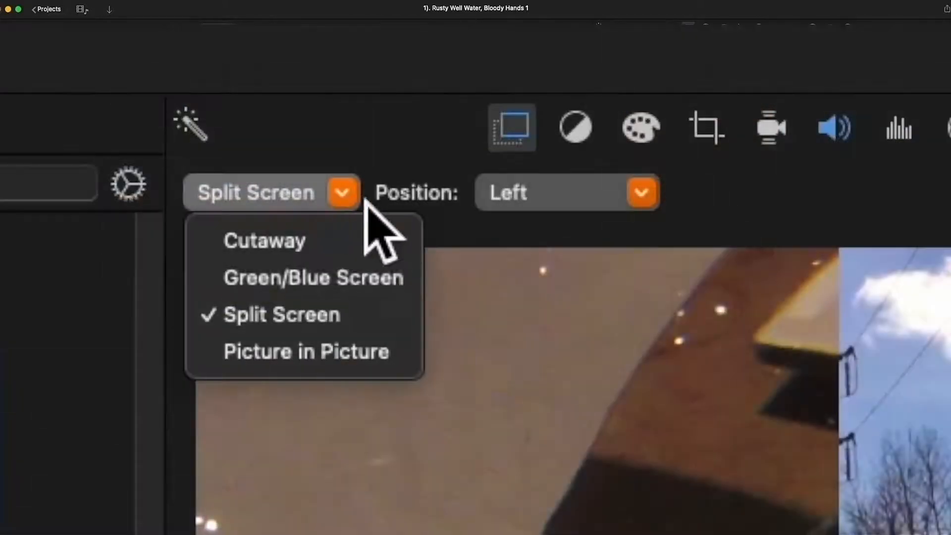
left_click(360, 358)
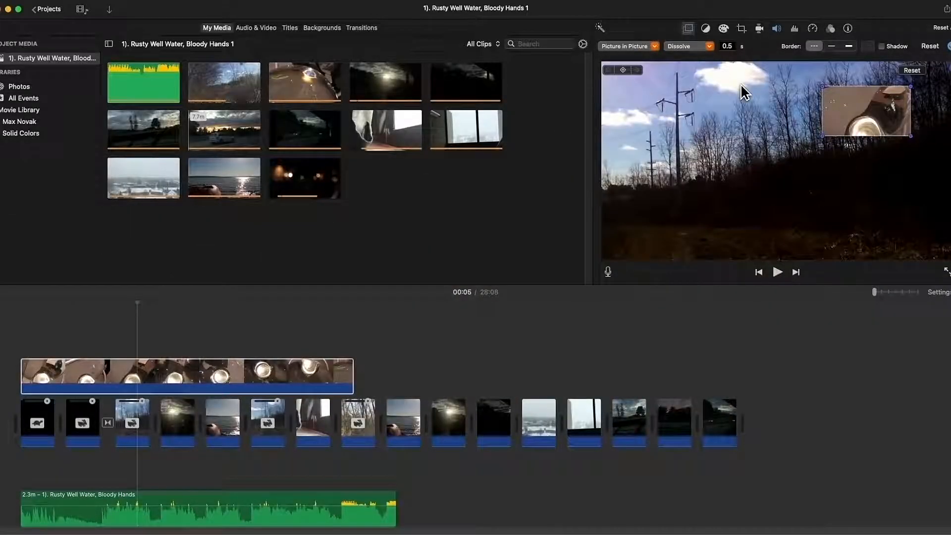
Move and enlarge the picture-in-picture inset at the timeline start and again near the overlay clip's end, at about 16 s.
left_click_drag(892, 114, 786, 169)
left_click_drag(727, 184, 702, 208)
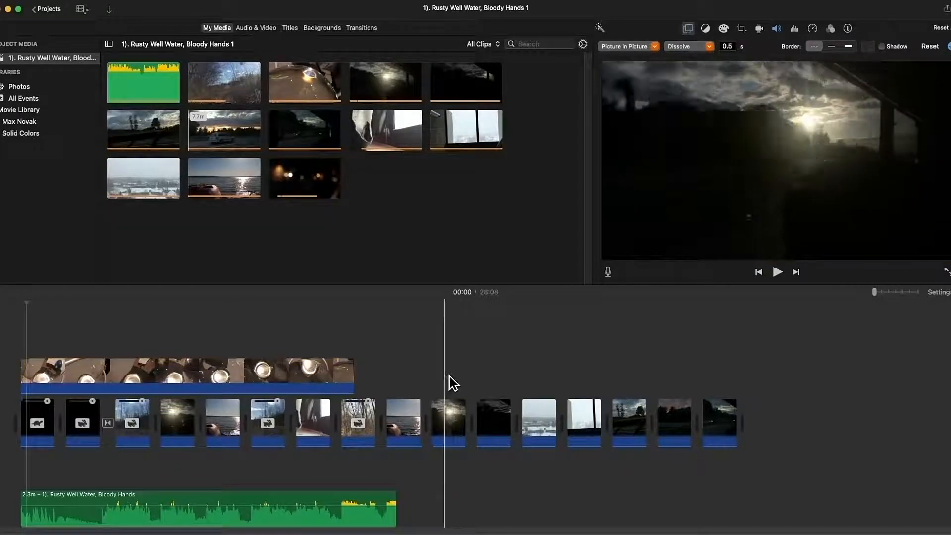
left_click_drag(748, 187, 664, 238)
left_click(192, 293)
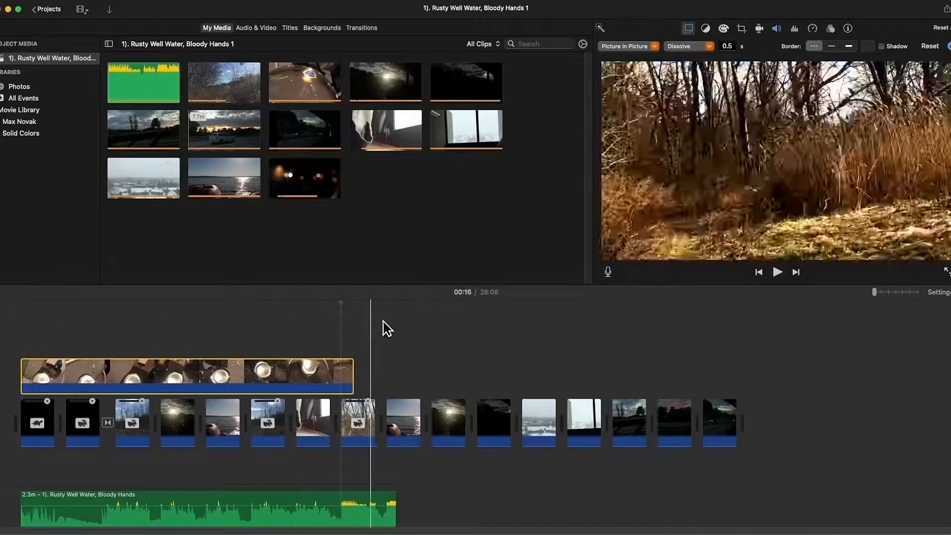
left_click_drag(676, 229, 703, 252)
Play the timeline from the start through about 18 s, and reset the overlay inset's position and size.
left_click(20, 332)
key("space")
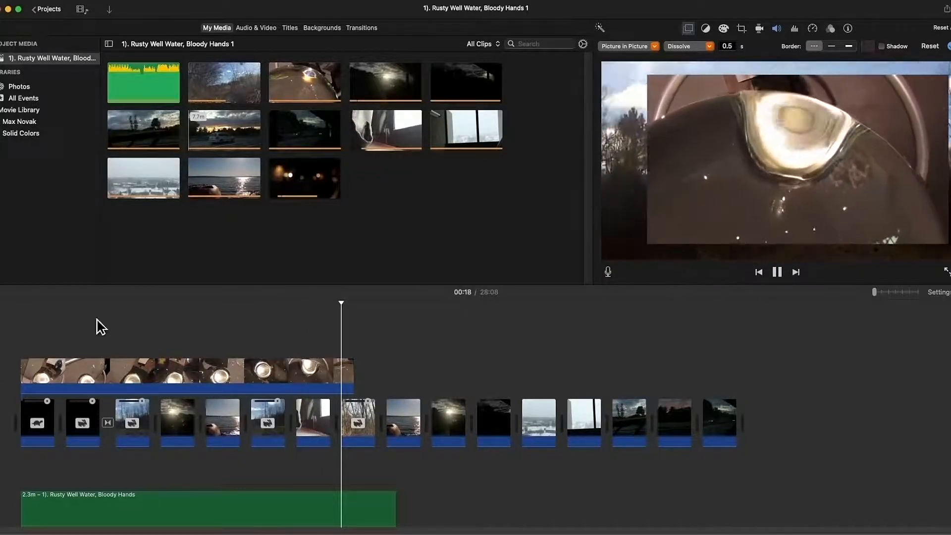
key("space")
left_click(347, 372)
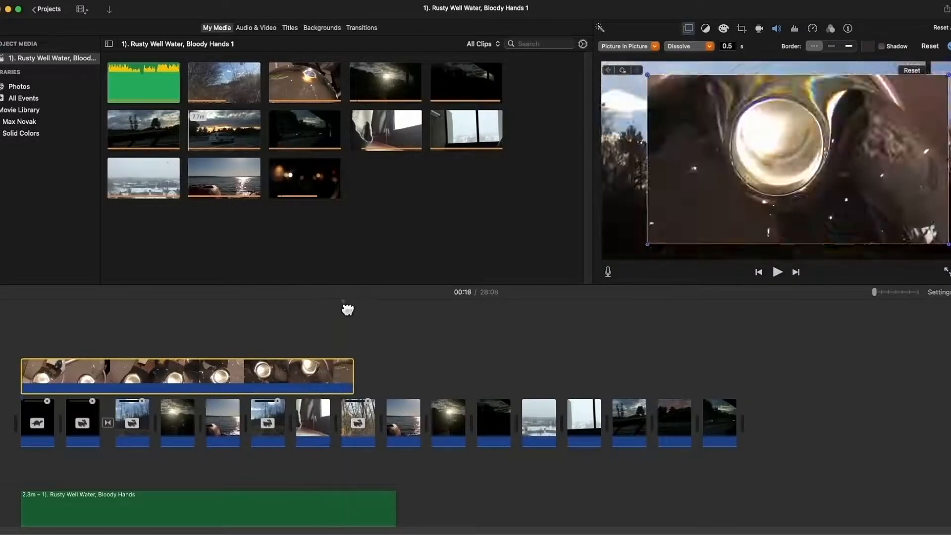
left_click(912, 70)
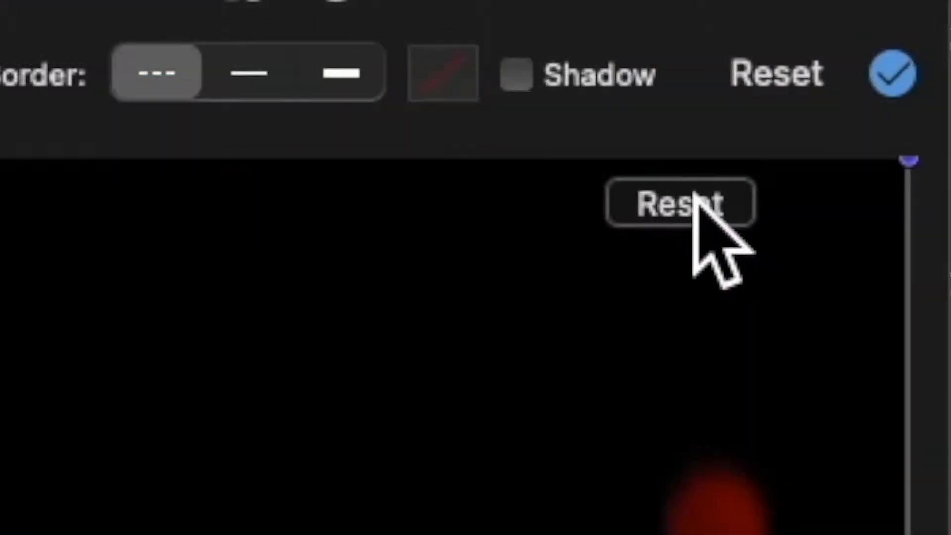